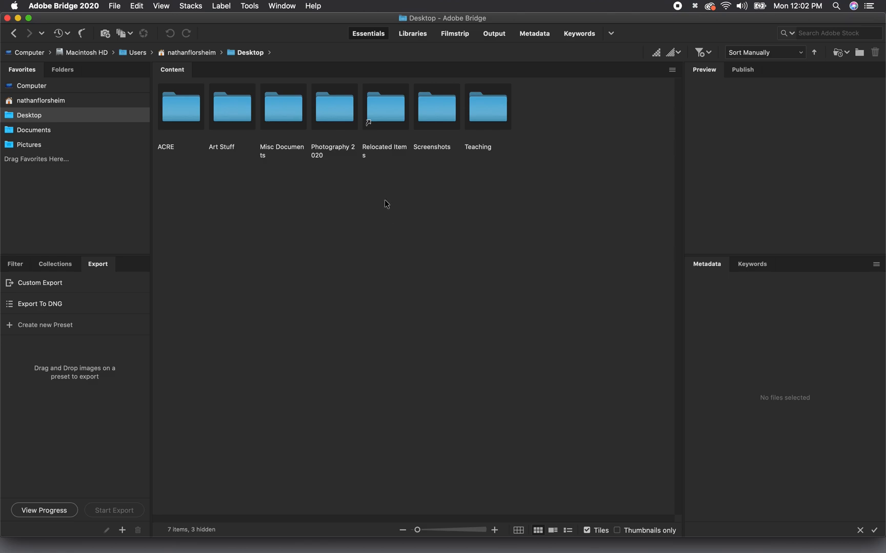
# - Browse to the Photography 2020 > Iceland 2020 > Fuji Selections folder and show its photos in the Filmstrip workspace
pyautogui.doubleClick(340, 107)
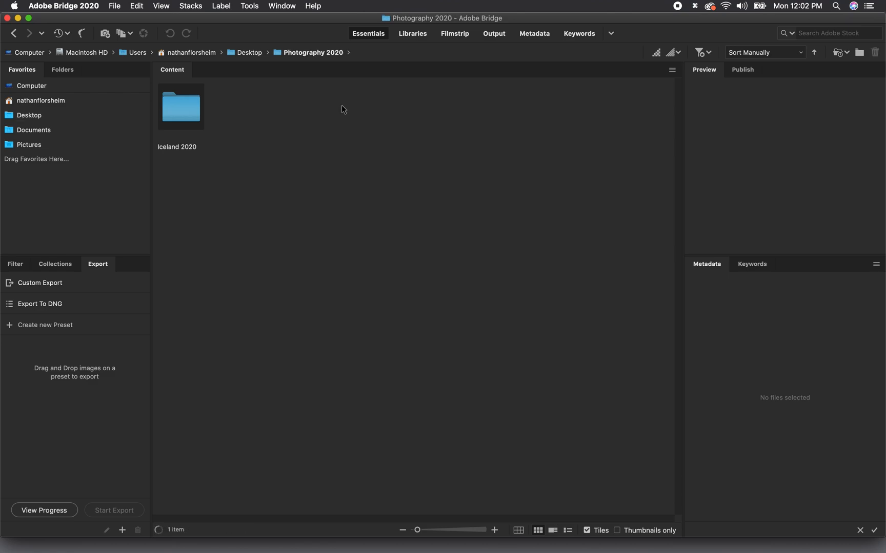
pyautogui.doubleClick(184, 108)
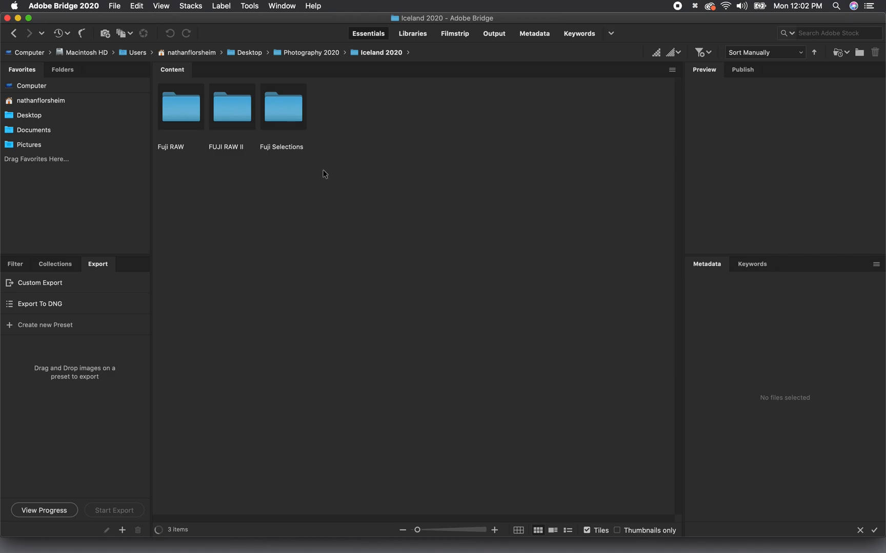
pyautogui.doubleClick(288, 102)
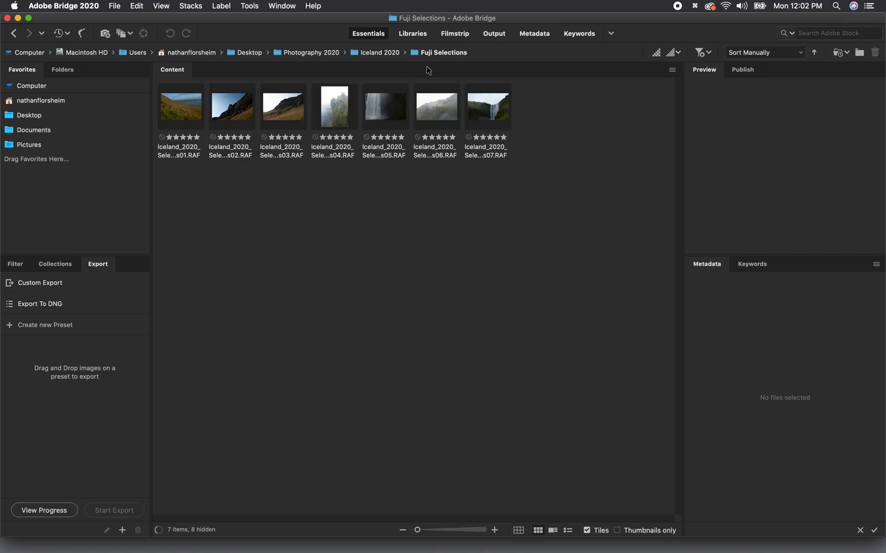
pyautogui.click(444, 34)
# - Open the raw photo Iceland_2020_Selections03.RAF in Camera Raw
pyautogui.click(401, 423)
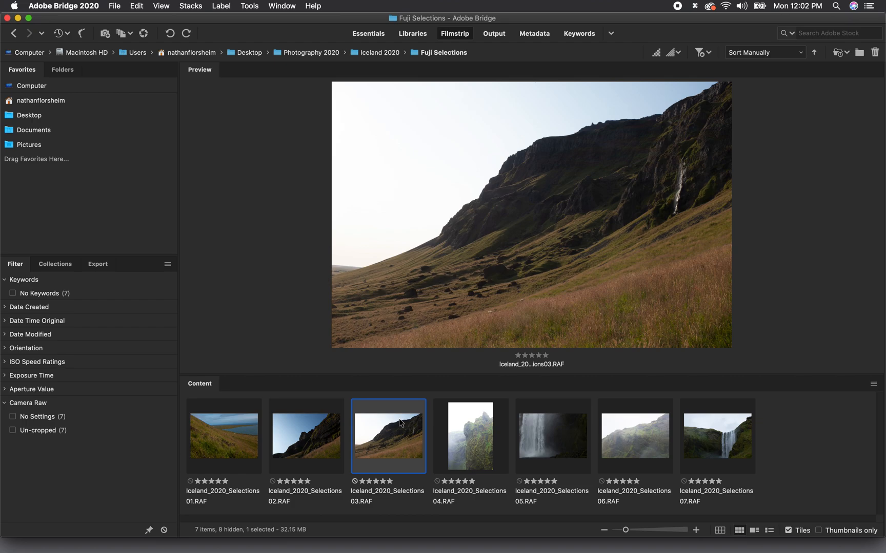
pyautogui.rightClick(394, 448)
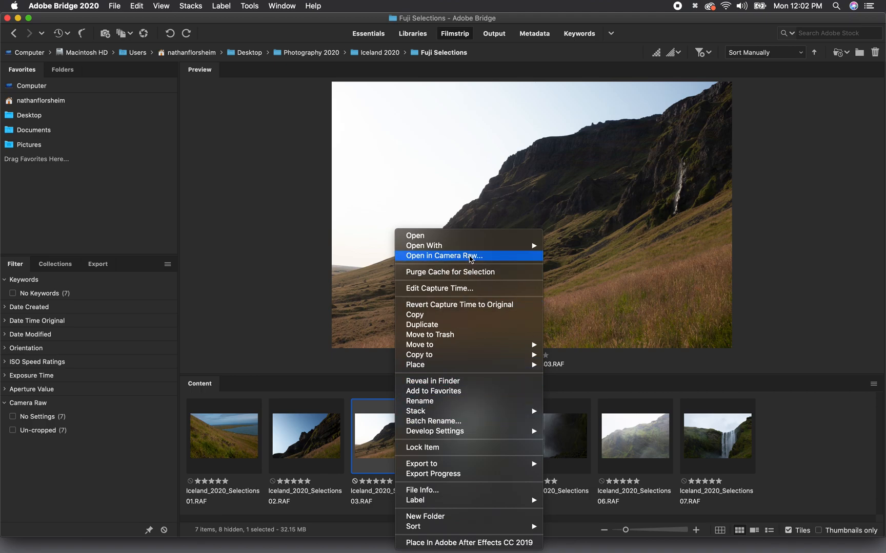
pyautogui.moveTo(470, 248)
pyautogui.click(609, 246)
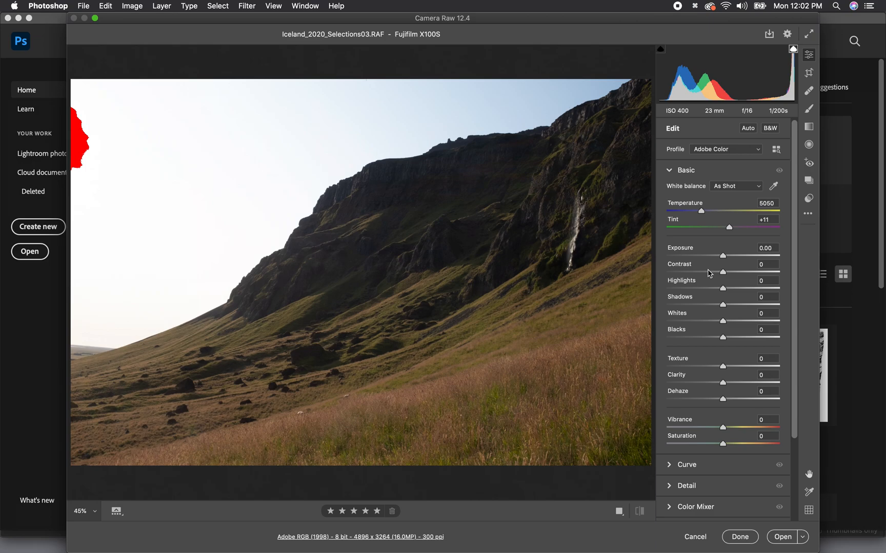
# - Enable profile corrections in the Optics settings of the photo
pyautogui.scroll(-6, 709, 273)
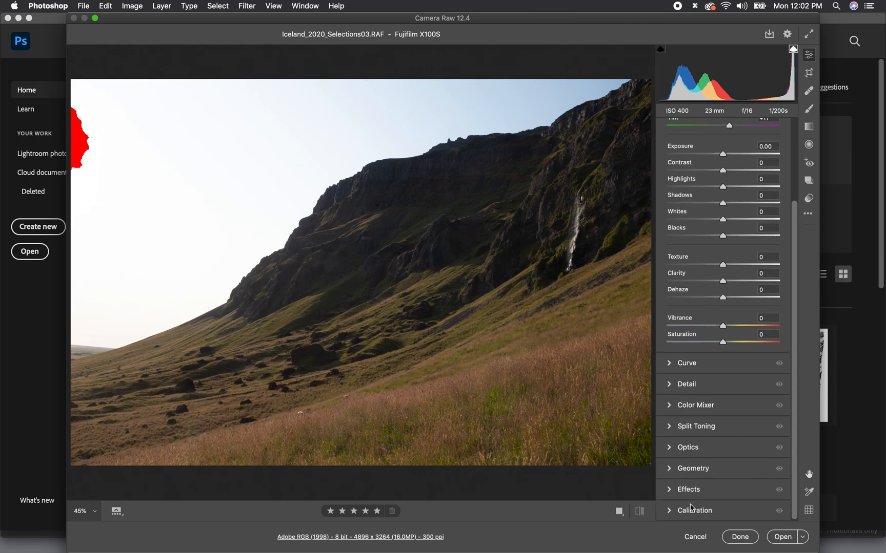
pyautogui.click(670, 448)
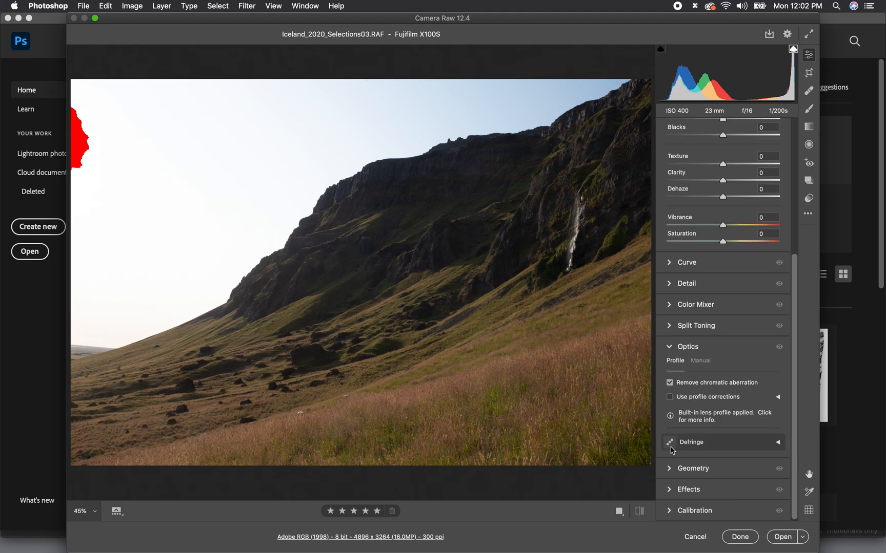
pyautogui.click(670, 398)
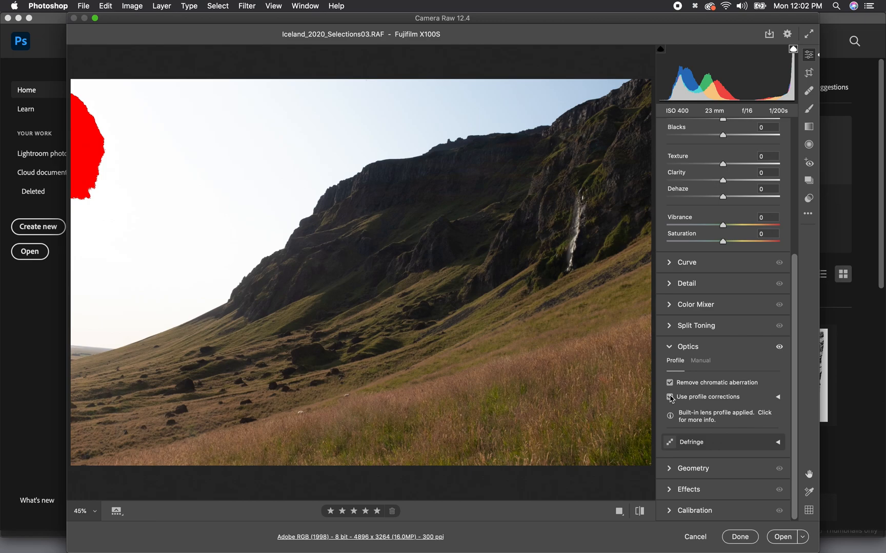
# - Toggle the highlight clipping warning off and back on, and switch the shadow clipping warning
pyautogui.scroll(5, 677, 364)
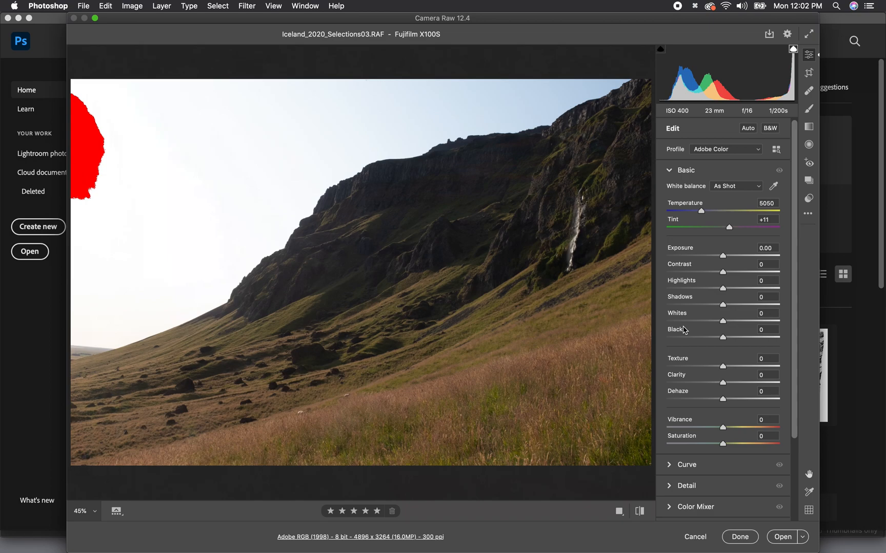
pyautogui.click(793, 49)
pyautogui.click(793, 50)
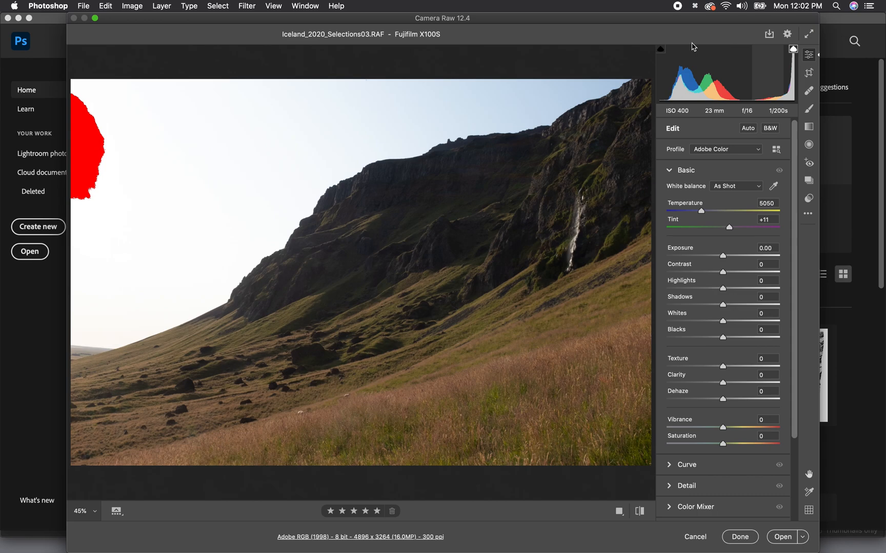
pyautogui.click(660, 49)
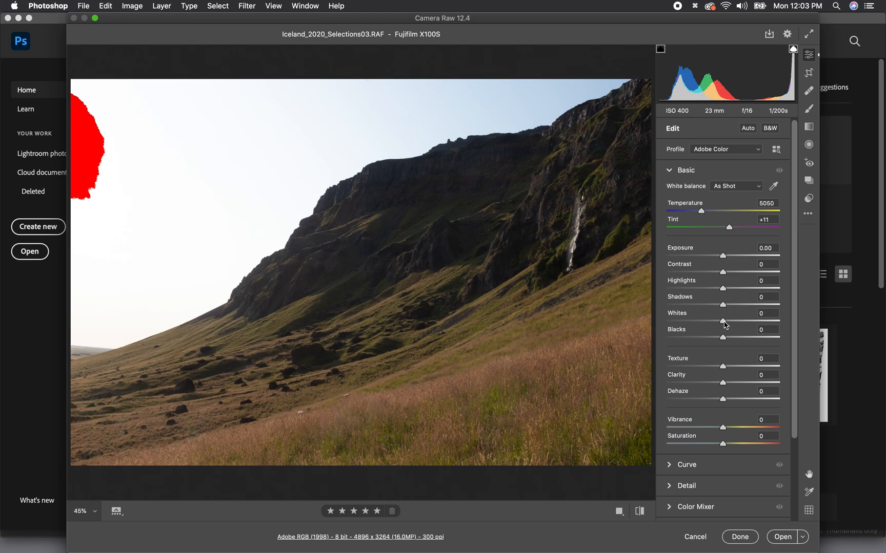
# - Set the photo's Highlights to -90, Whites to -14 and Contrast to +23
pyautogui.moveTo(723, 322); pyautogui.dragTo(703, 320)
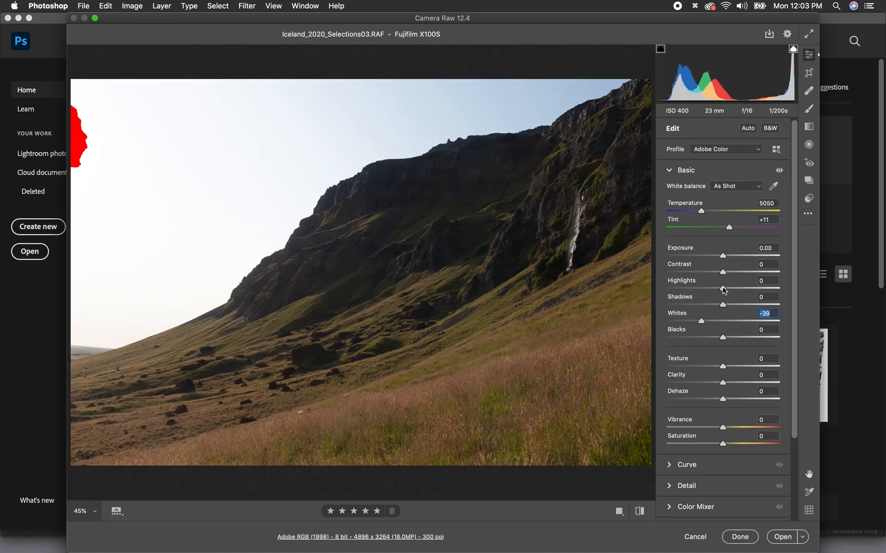
pyautogui.moveTo(722, 288); pyautogui.dragTo(673, 287)
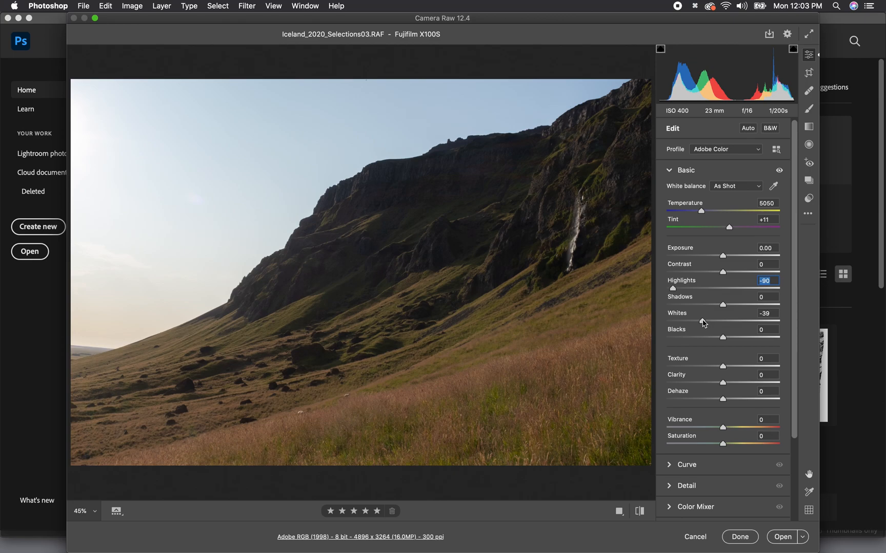
pyautogui.moveTo(701, 321); pyautogui.dragTo(716, 322)
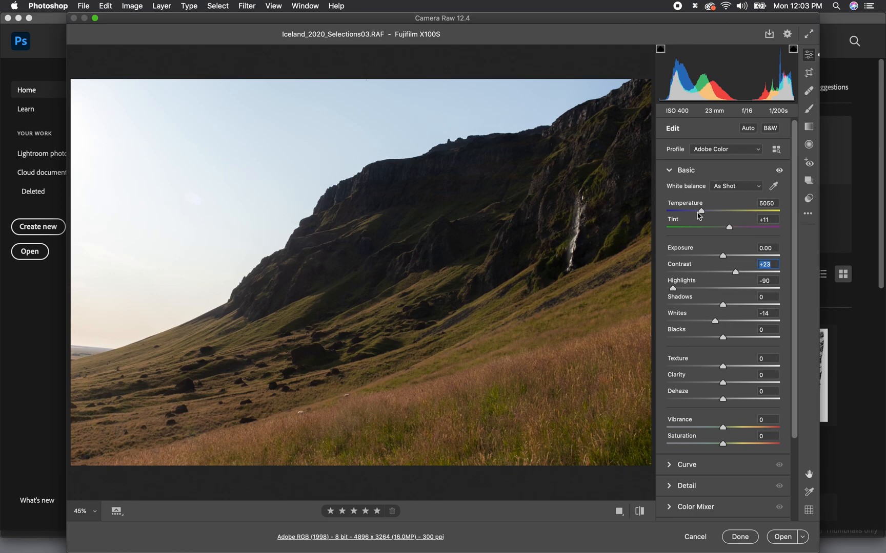
# - Adjust the colour with Temperature 5000, Tint +10, Vibrance +19 and Saturation +8
pyautogui.moveTo(702, 212); pyautogui.dragTo(701, 214)
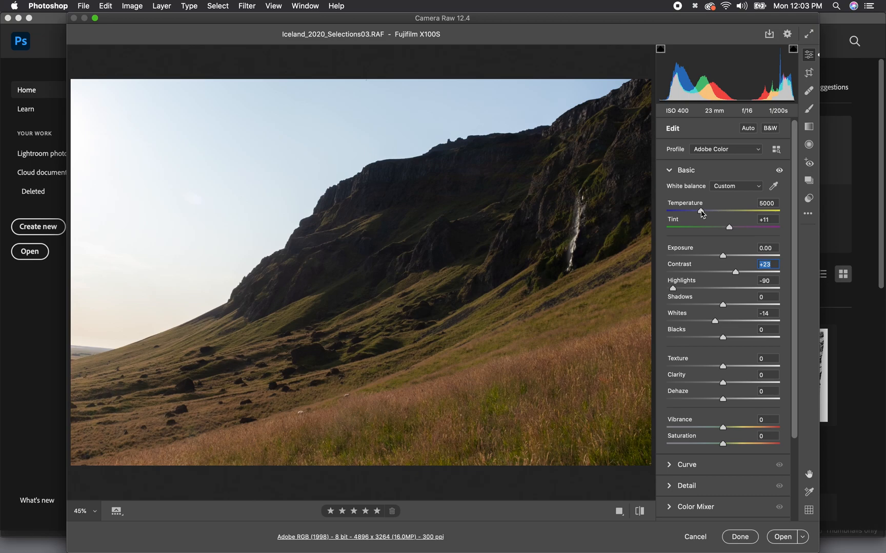
pyautogui.click(701, 211)
pyautogui.moveTo(730, 229); pyautogui.dragTo(728, 232)
pyautogui.moveTo(723, 428)
pyautogui.mouseDown()
pyautogui.moveTo(735, 428)
pyautogui.moveTo(738, 444)
pyautogui.moveTo(729, 446)
pyautogui.mouseUp()
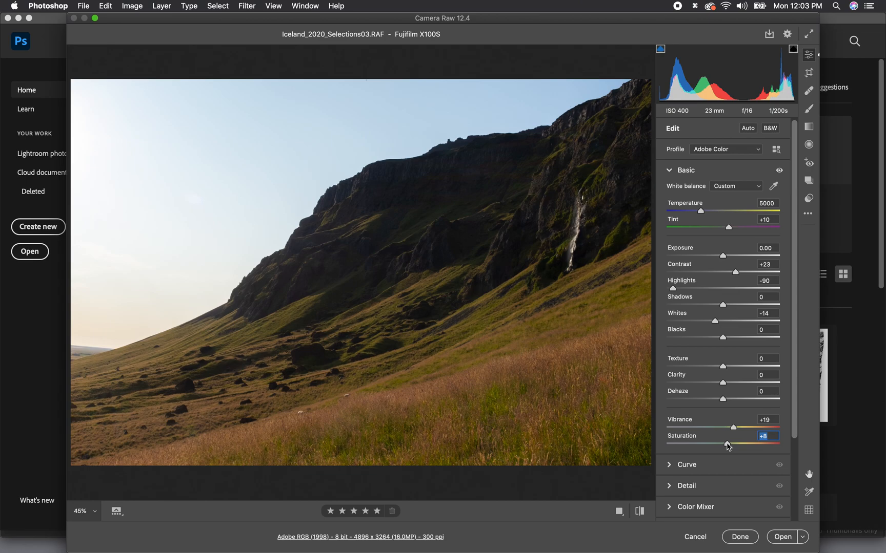
# - Crop the photo from its lower-left corner at the Original aspect ratio to about 4612 x 3075 pixels
pyautogui.click(808, 73)
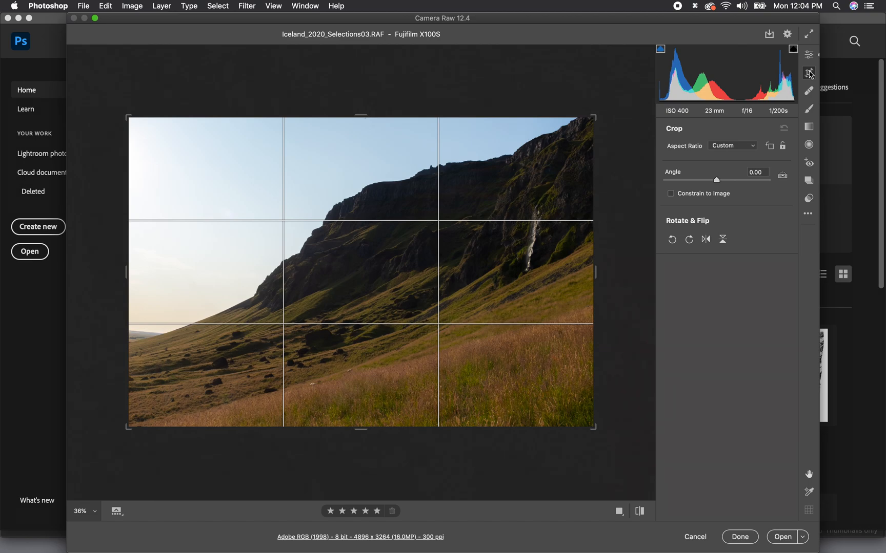
pyautogui.click(749, 147)
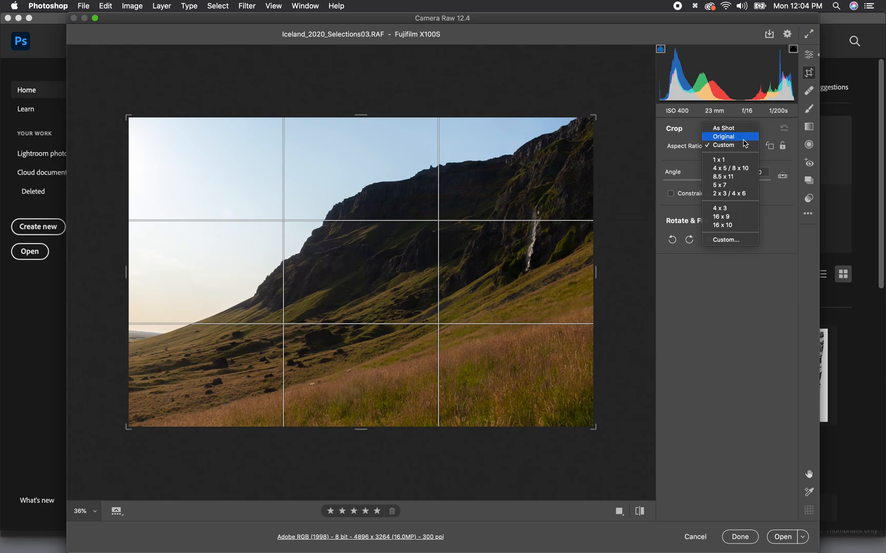
pyautogui.click(743, 137)
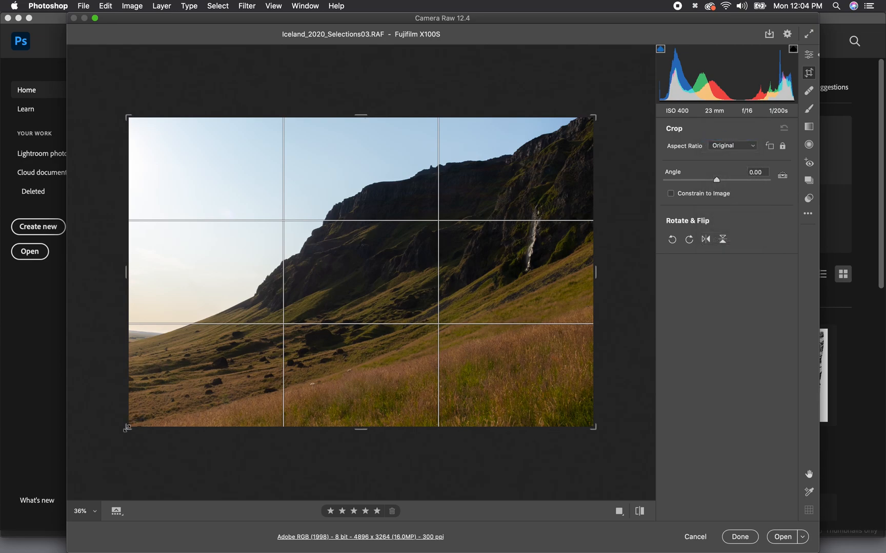
pyautogui.moveTo(127, 428); pyautogui.dragTo(140, 425)
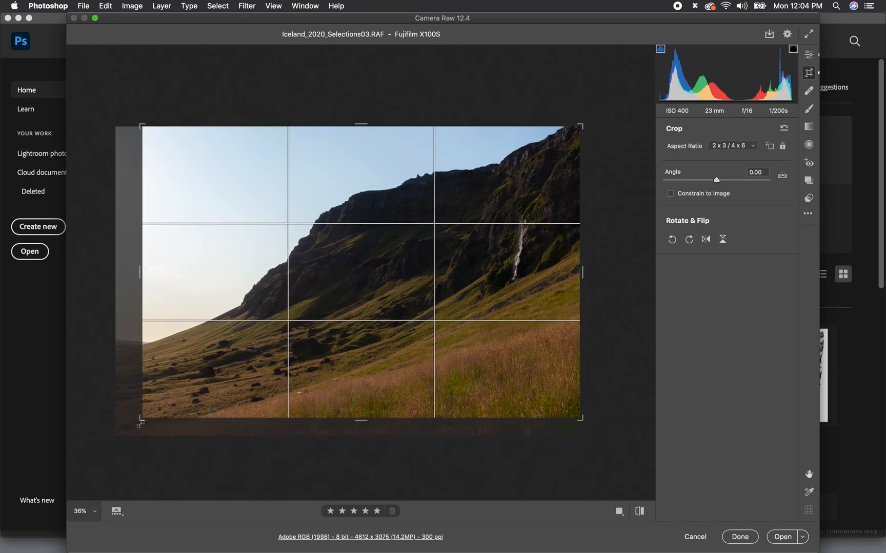
# - Change the crop's aspect ratio to Custom and trim the left edge to make the crop about 4442 pixels wide
pyautogui.click(741, 147)
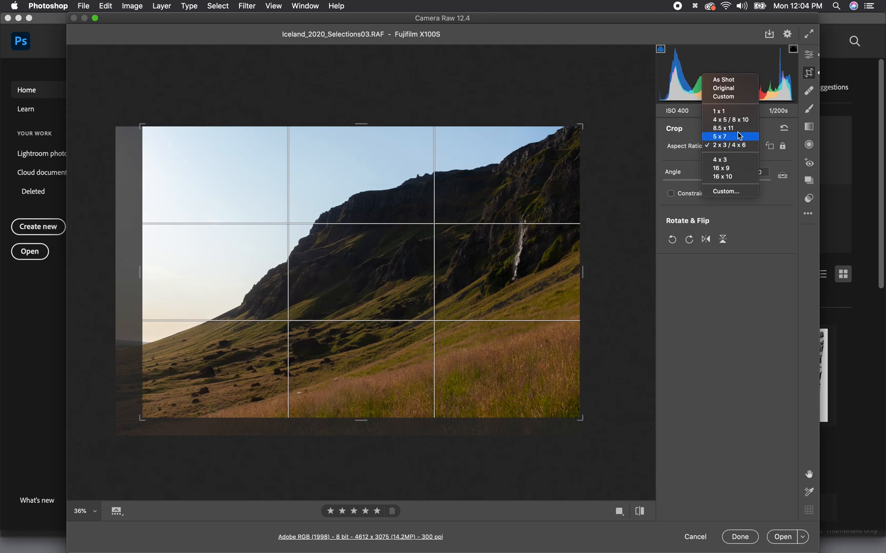
pyautogui.click(732, 98)
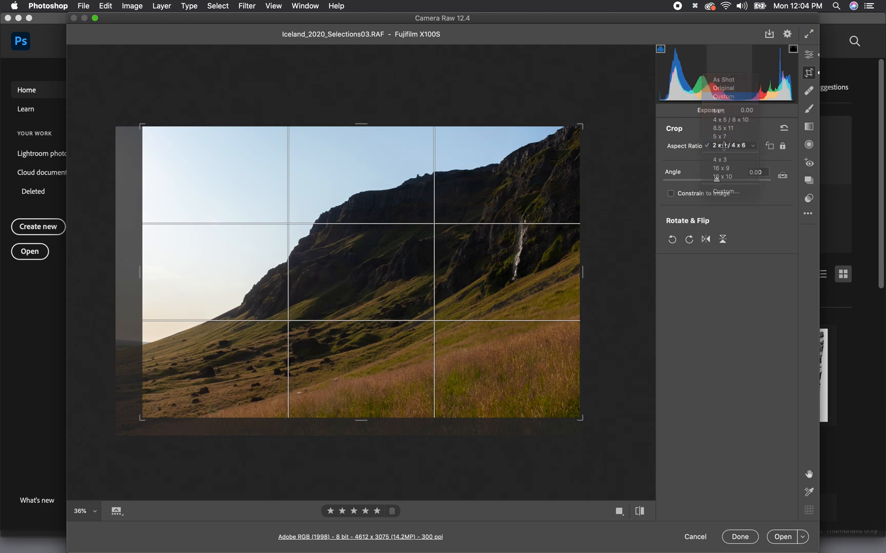
pyautogui.moveTo(144, 277)
pyautogui.mouseDown()
pyautogui.moveTo(156, 278)
pyautogui.moveTo(149, 278)
pyautogui.mouseUp()
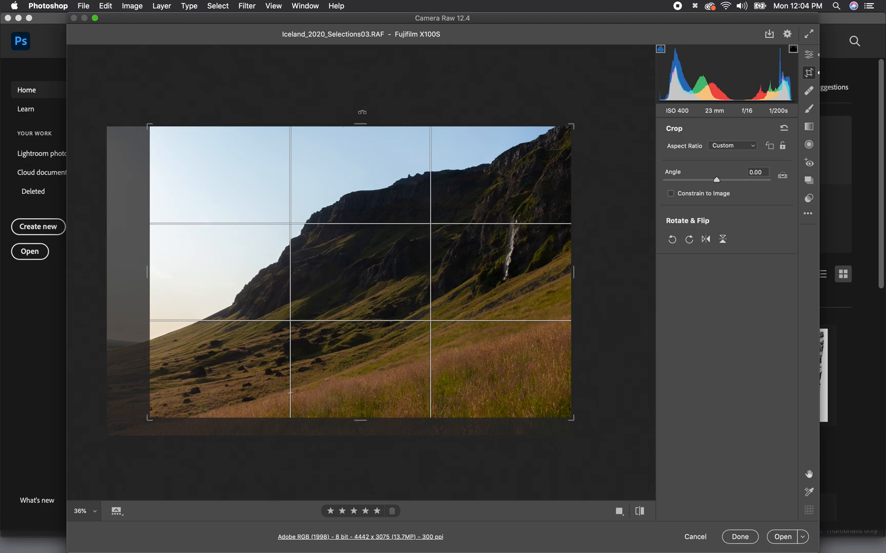
# - Rotate the crop to an angle of about -0.61 degrees and apply it
pyautogui.moveTo(362, 111); pyautogui.dragTo(359, 112)
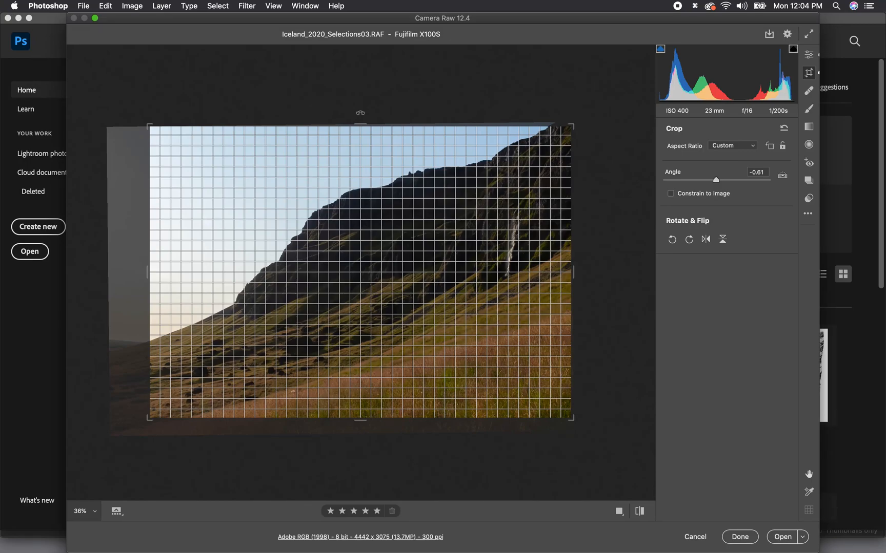
pyautogui.moveTo(361, 113); pyautogui.dragTo(361, 113)
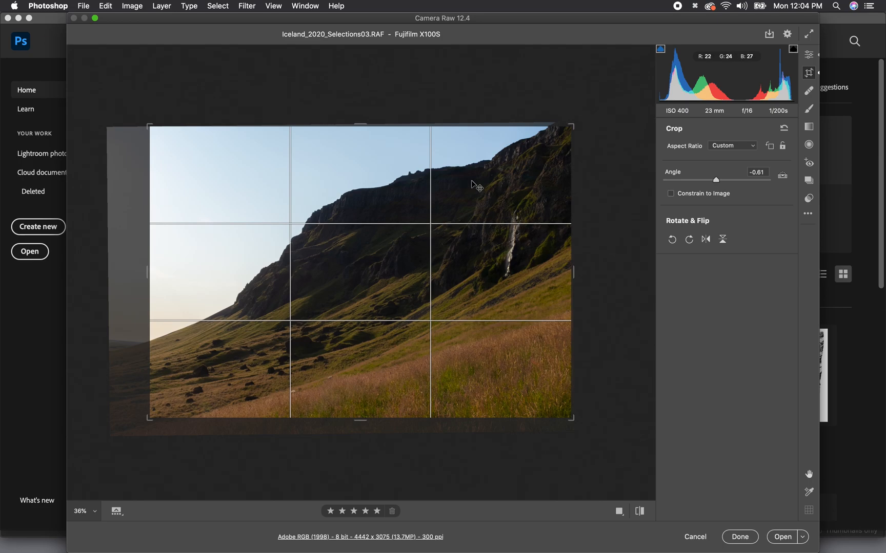
pyautogui.press('Return')
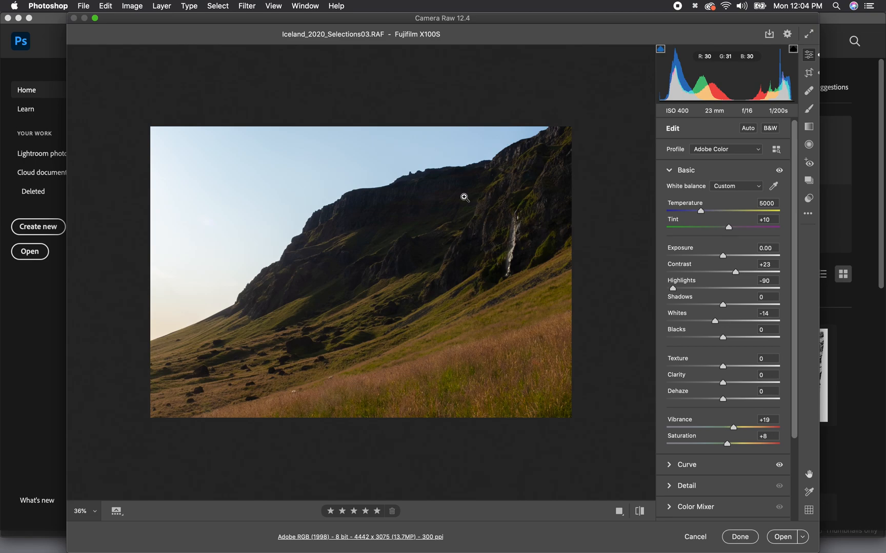
# - Raise Vibrance to +23, open the developed photo in Photoshop and activate the Move tool
pyautogui.scroll(-5, 669, 298)
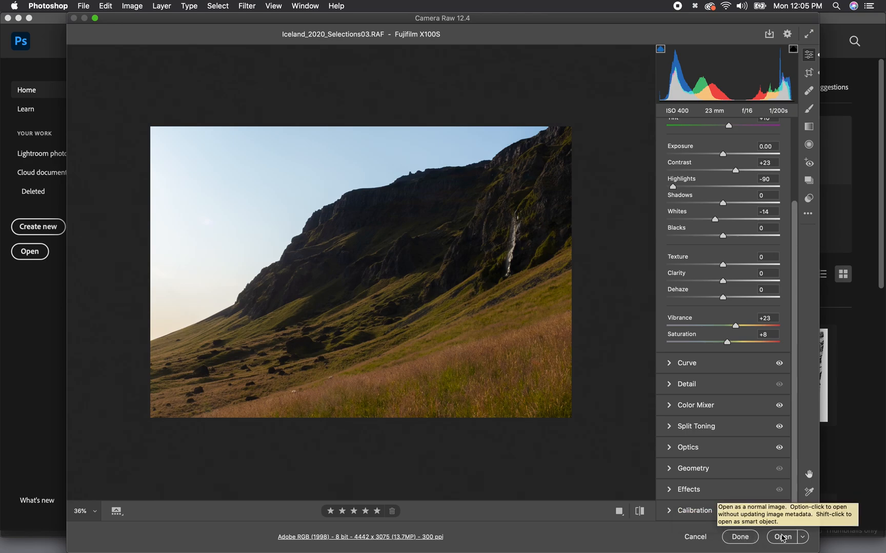
pyautogui.click(783, 537)
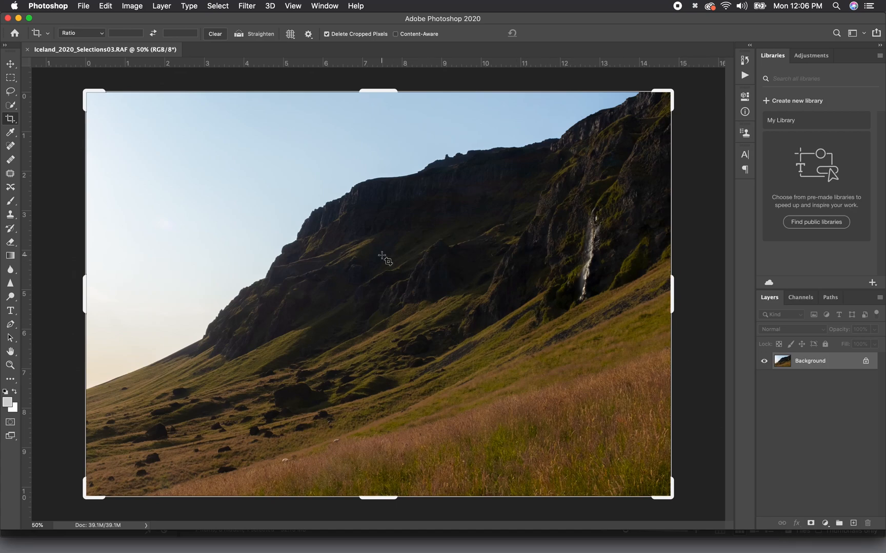
pyautogui.click(14, 64)
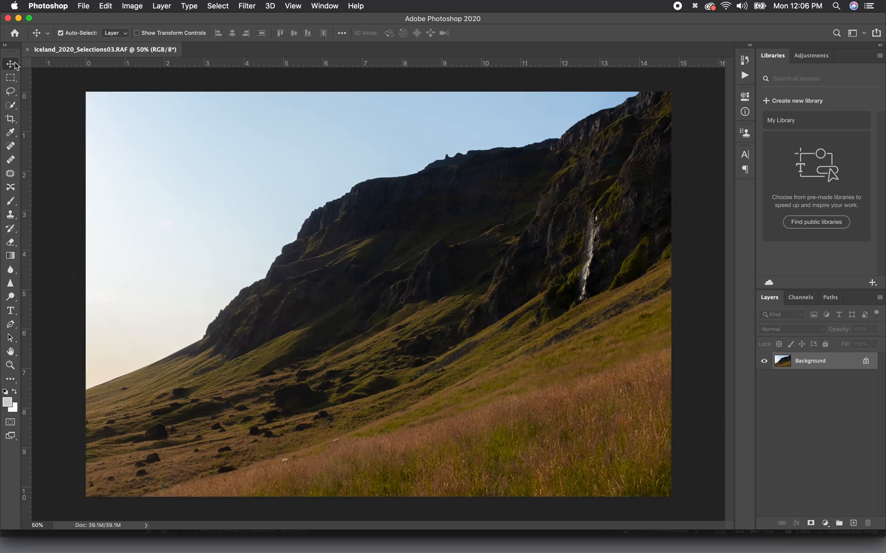